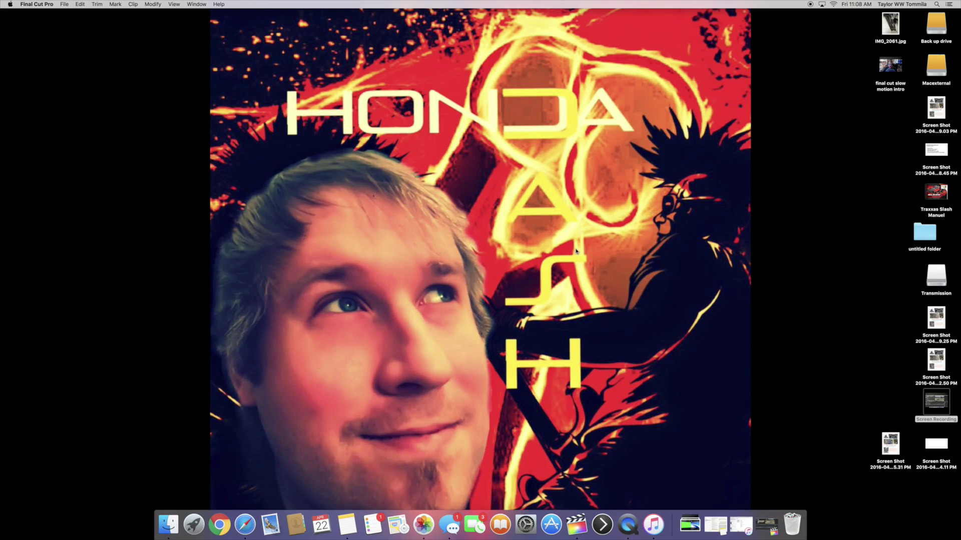
Step: Restore the minimized Final Cut Pro window showing the Slashin and Bashin project
click(763, 523)
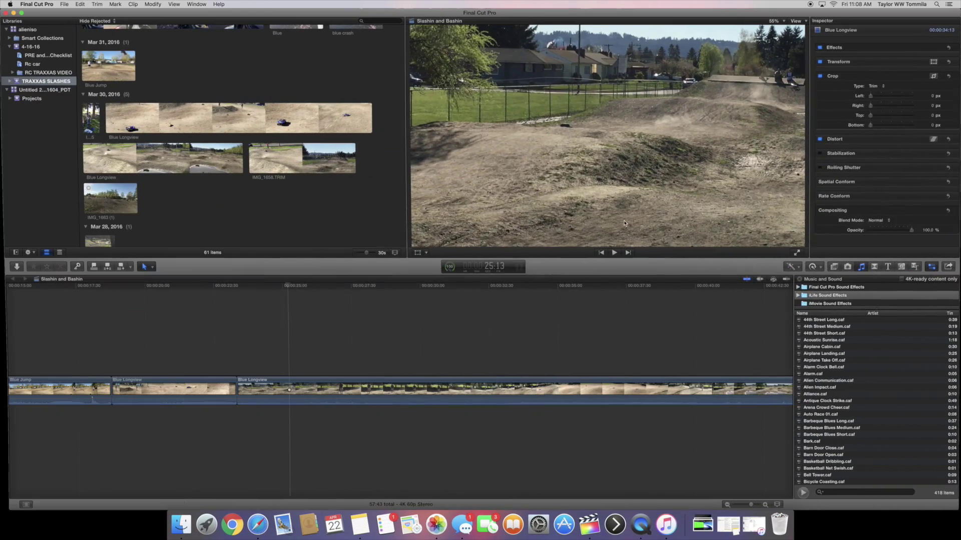
click(236, 294)
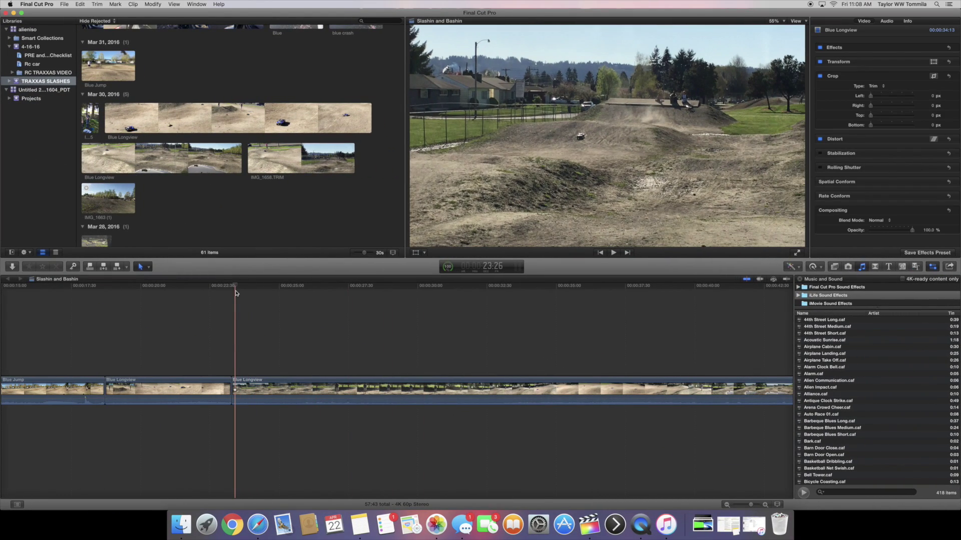
key(space)
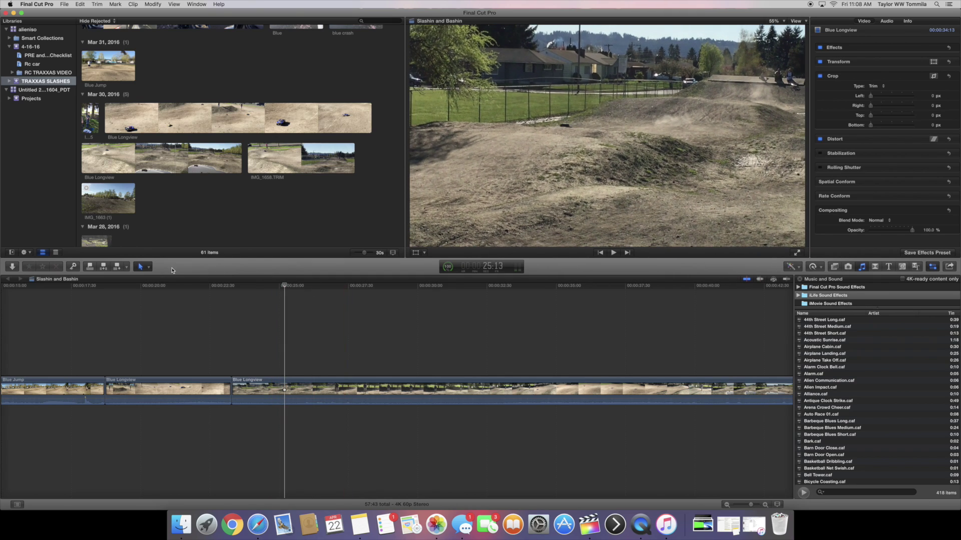
Step: Cut Blue Longview near 25:13 and again at 27:39 to isolate a short section of the run
click(148, 269)
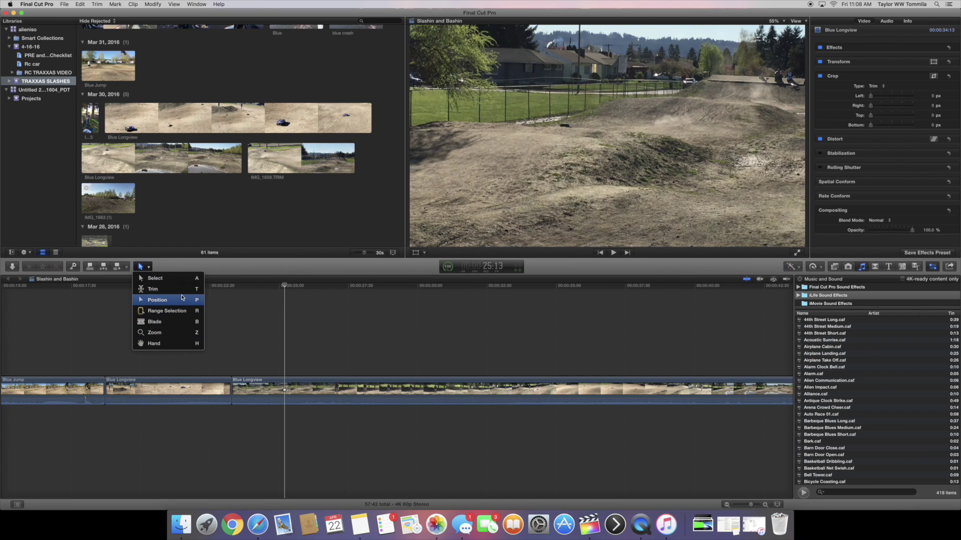
click(225, 269)
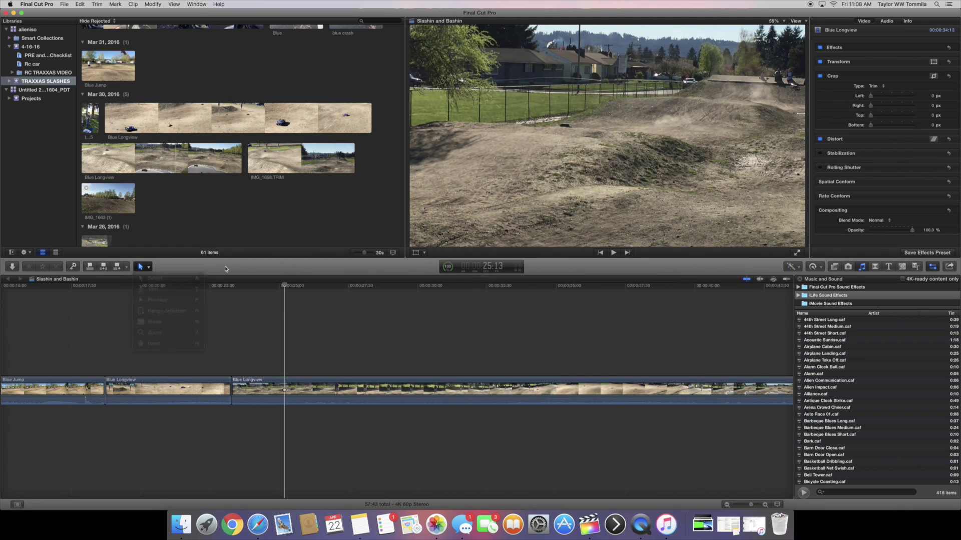
key(b)
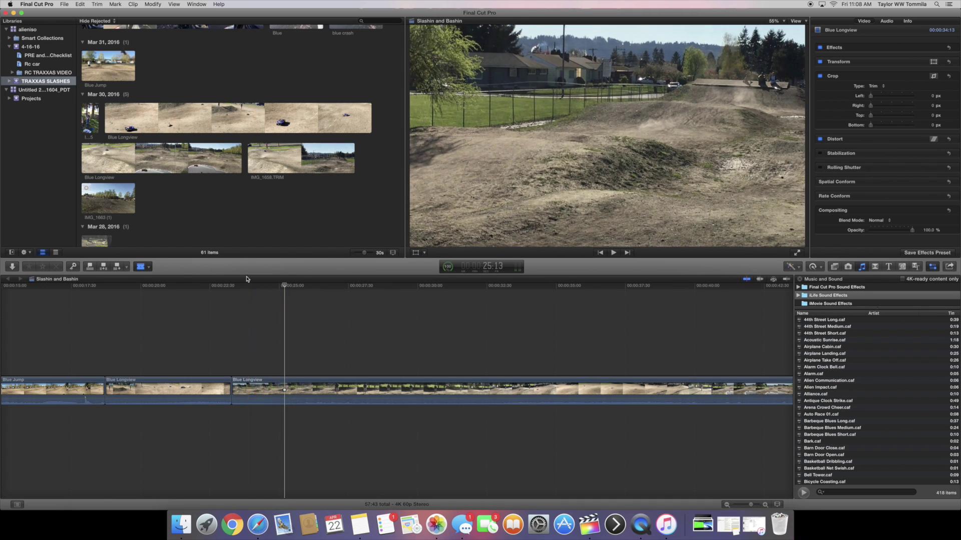
key(a)
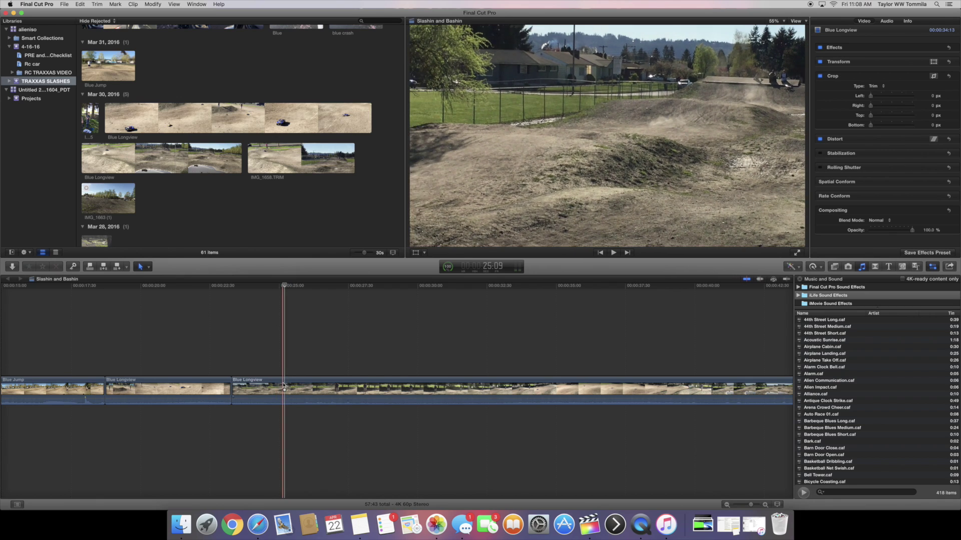
key(super+b)
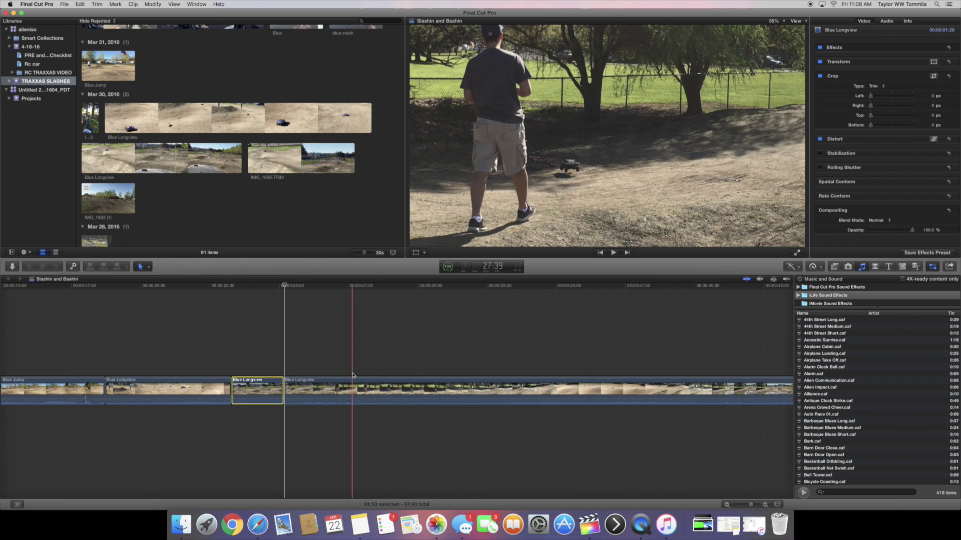
click(352, 376)
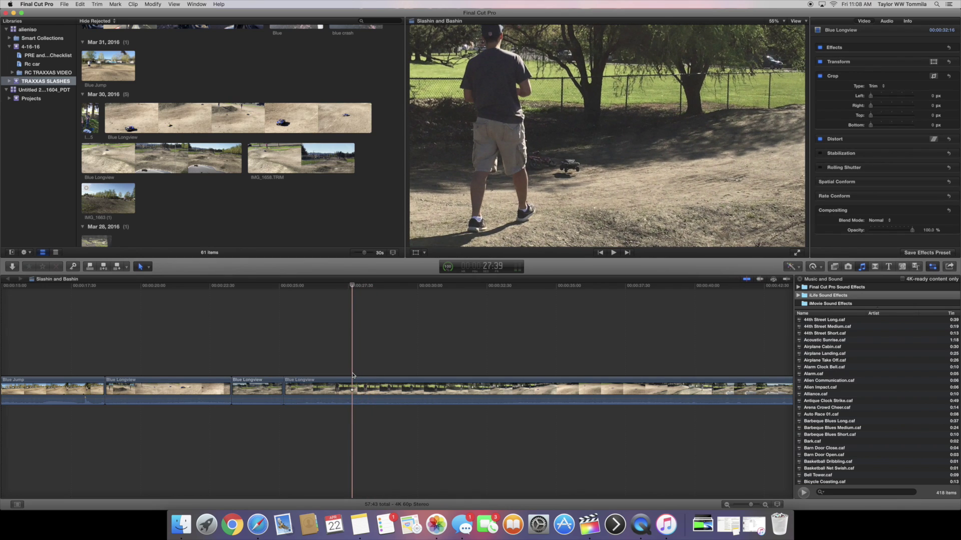
key(super+b)
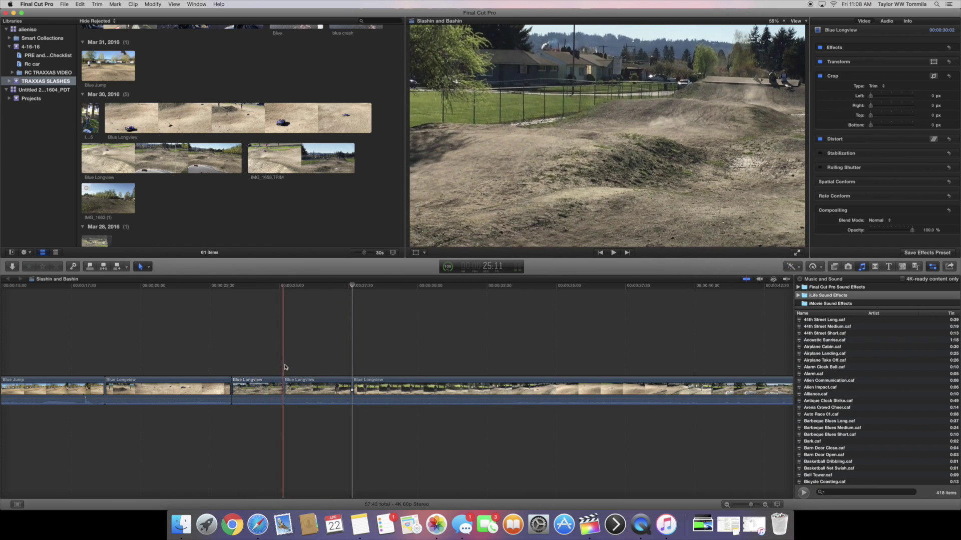
Step: Retime the middle Blue Longview section to Slow 50% and play it back
click(292, 384)
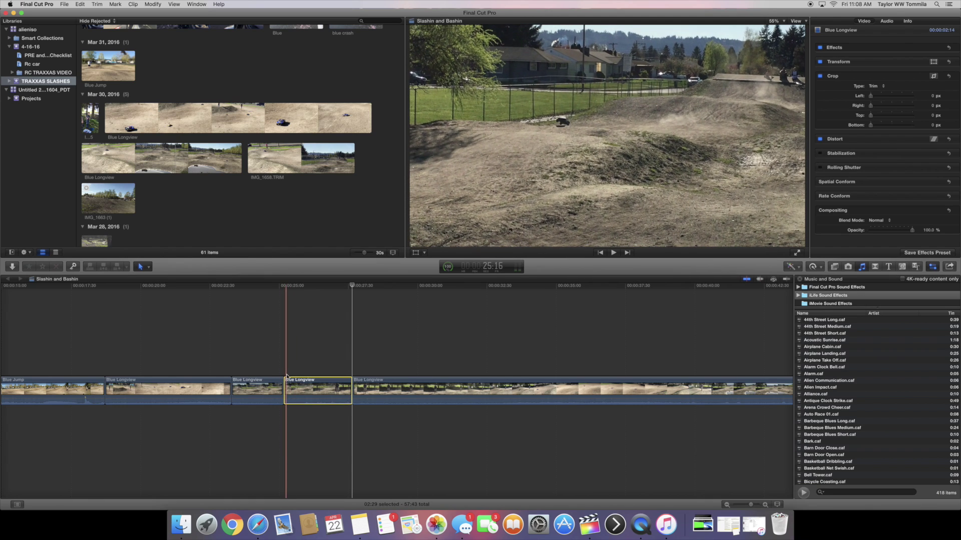
click(285, 377)
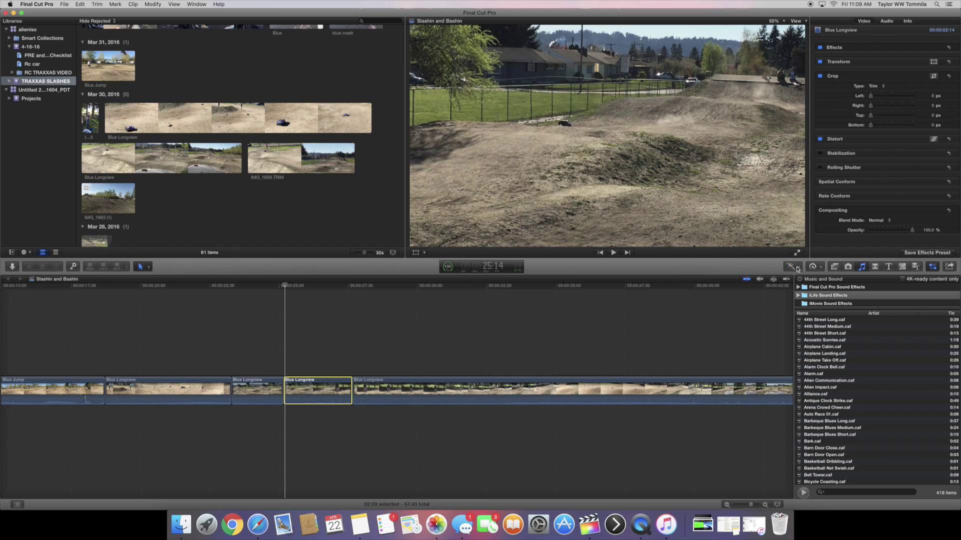
click(822, 268)
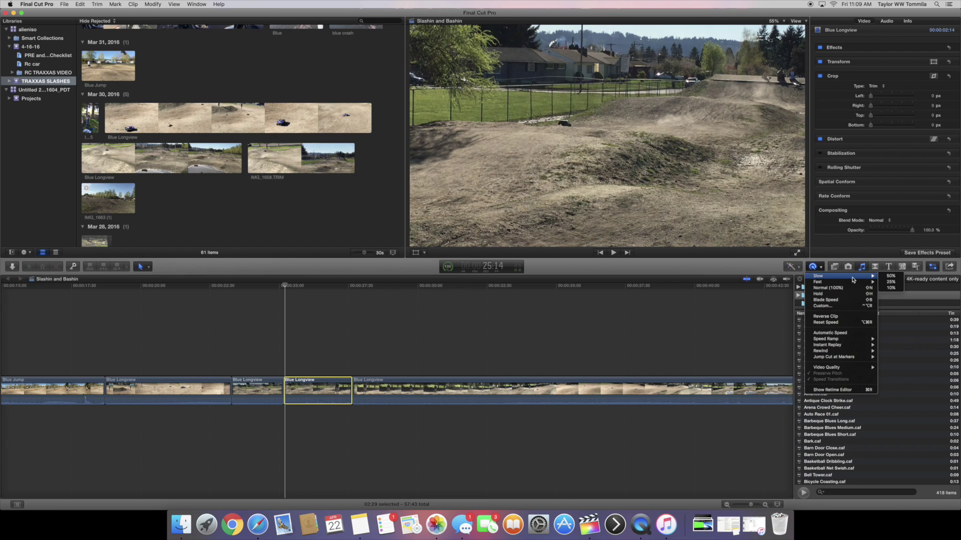
click(881, 277)
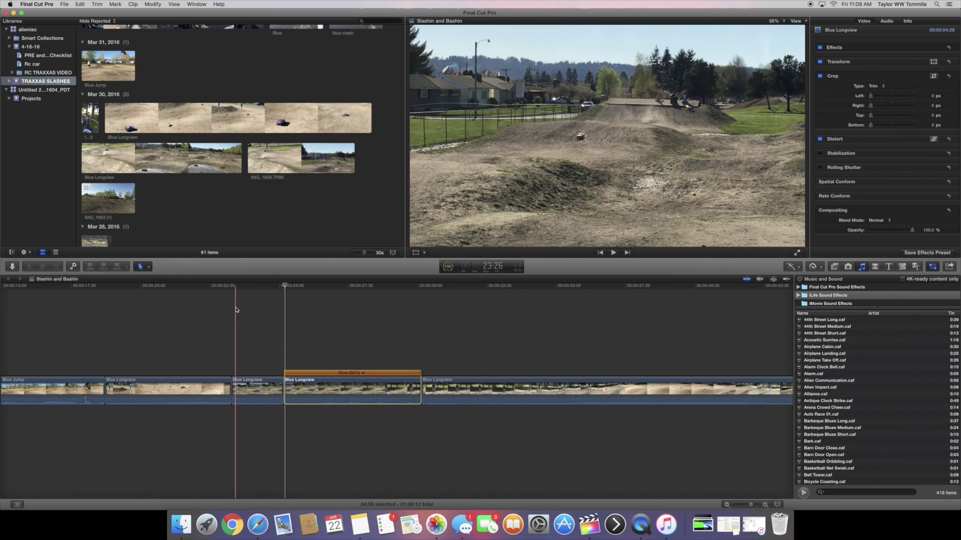
click(235, 311)
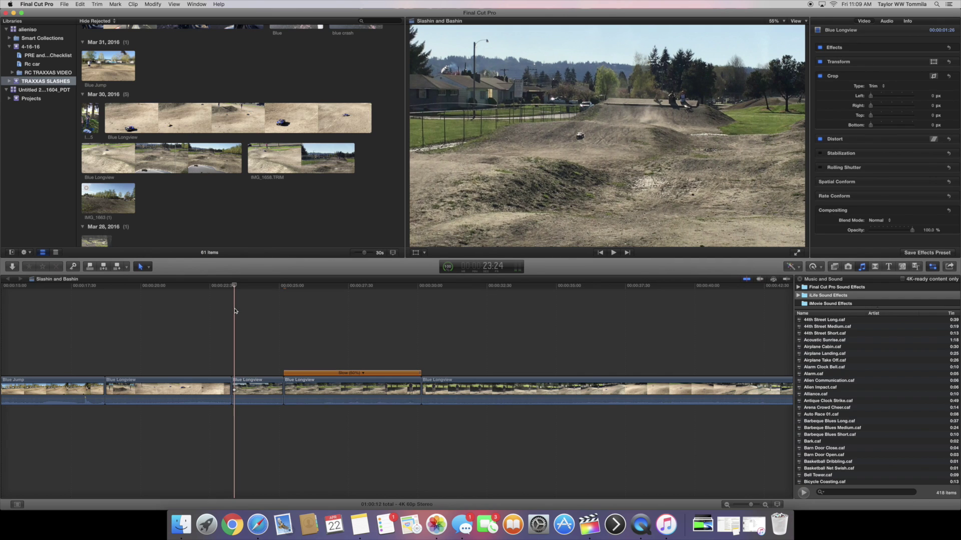
key(space)
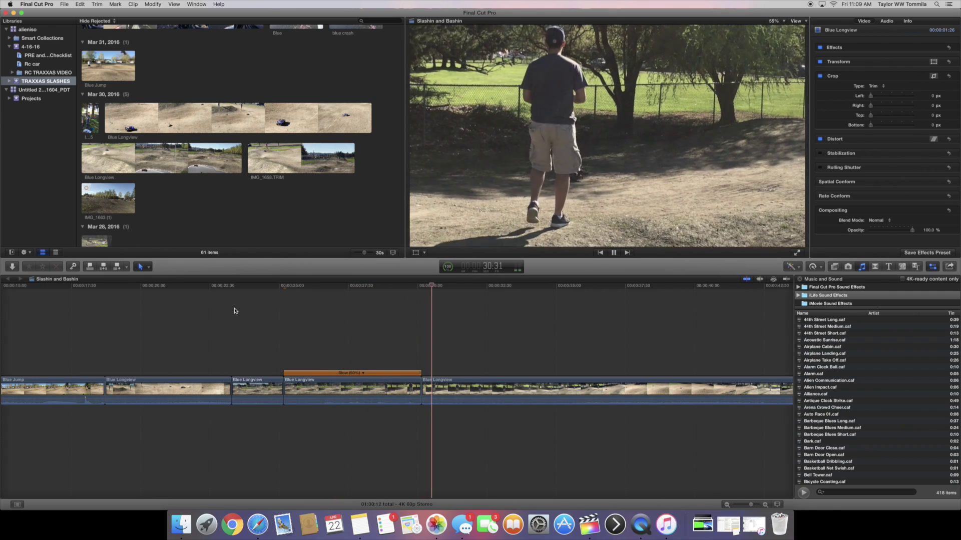
Step: Stop playback and drag the section's retime handle until it reads Slow (40%)
key(space)
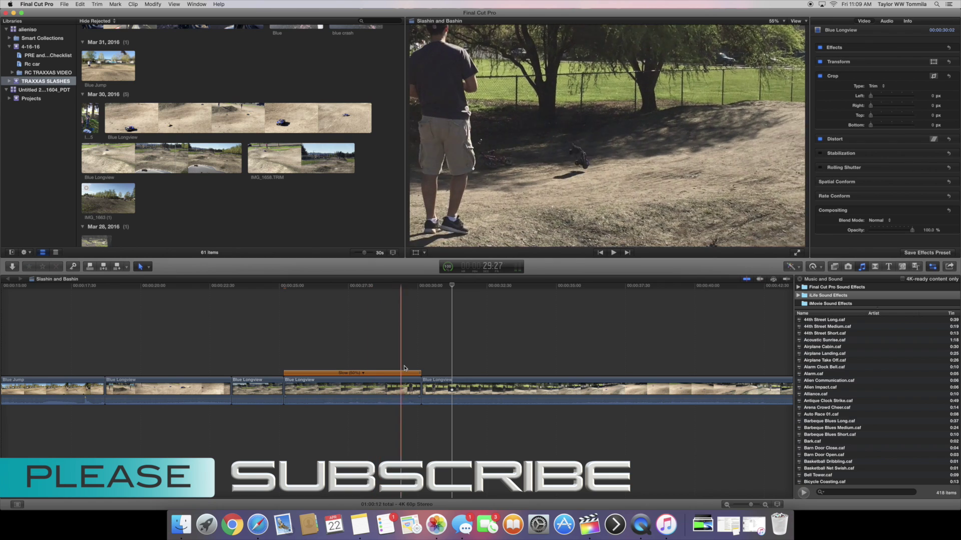
drag(421, 373, 453, 375)
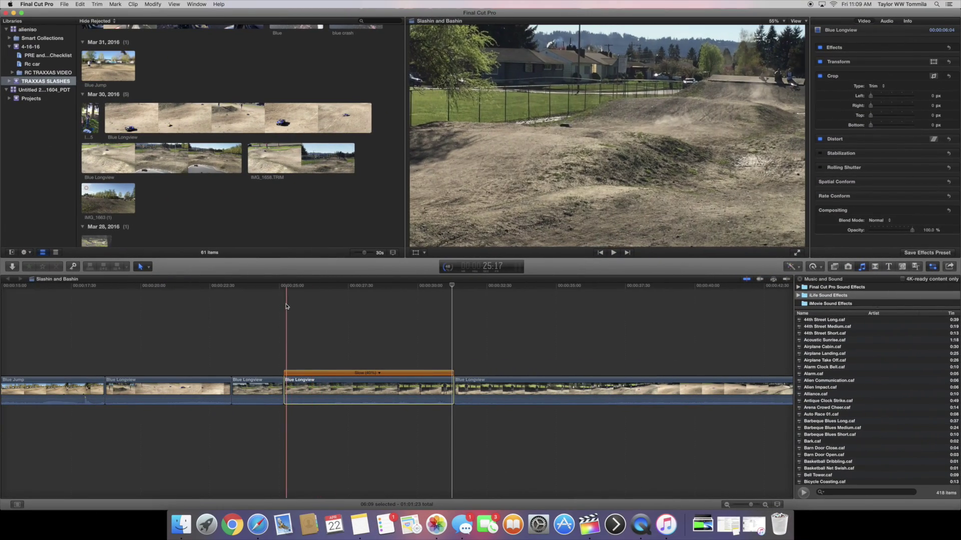
Step: Play back the 40% section, then select it and bring up its Retime menu
click(237, 306)
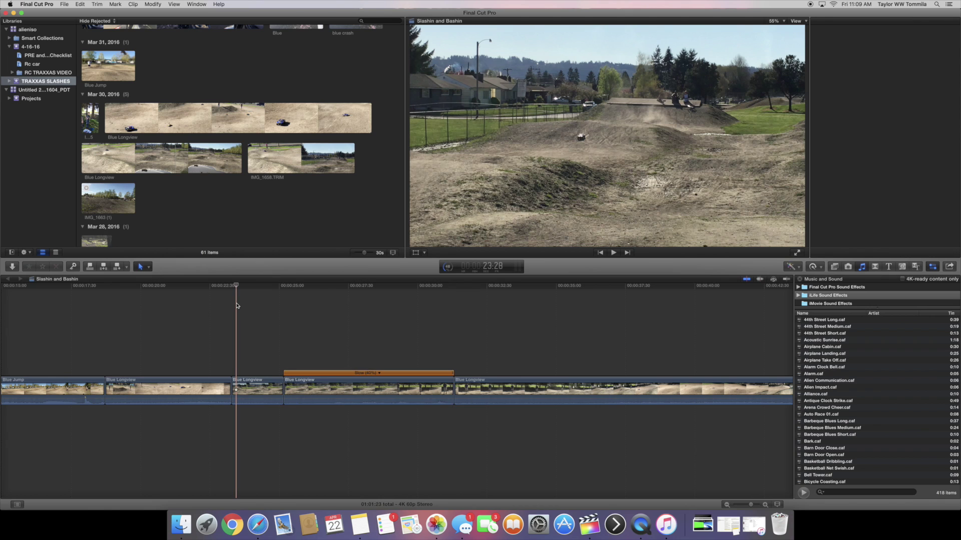
key(space)
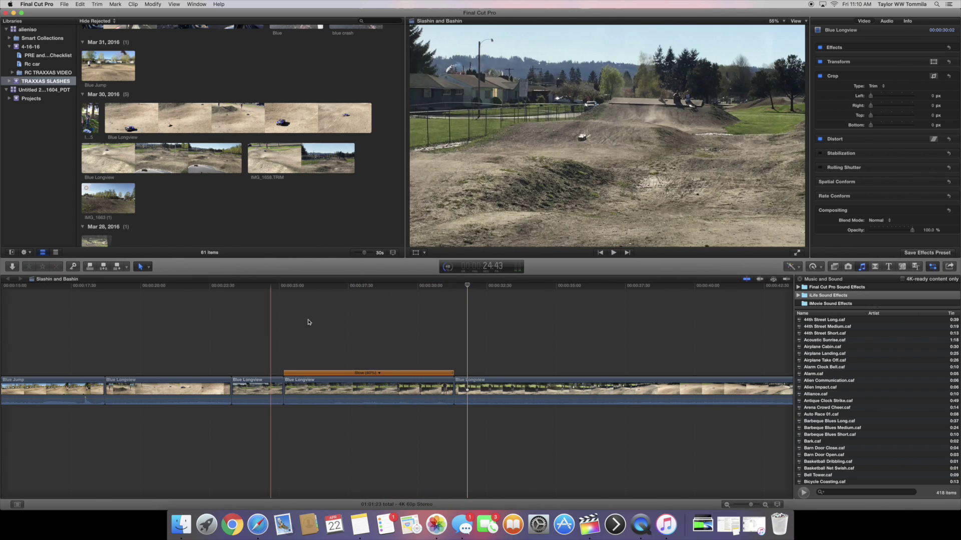
click(281, 309)
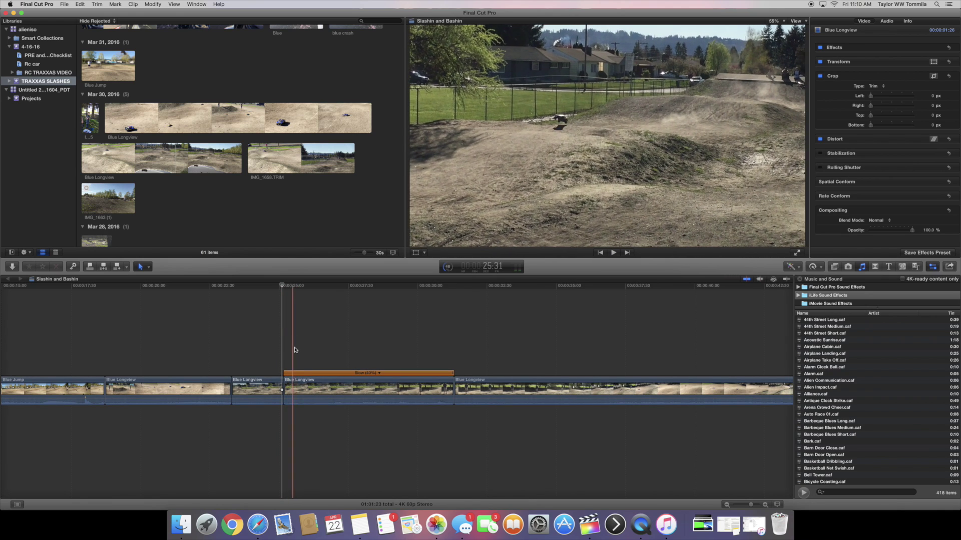
click(296, 382)
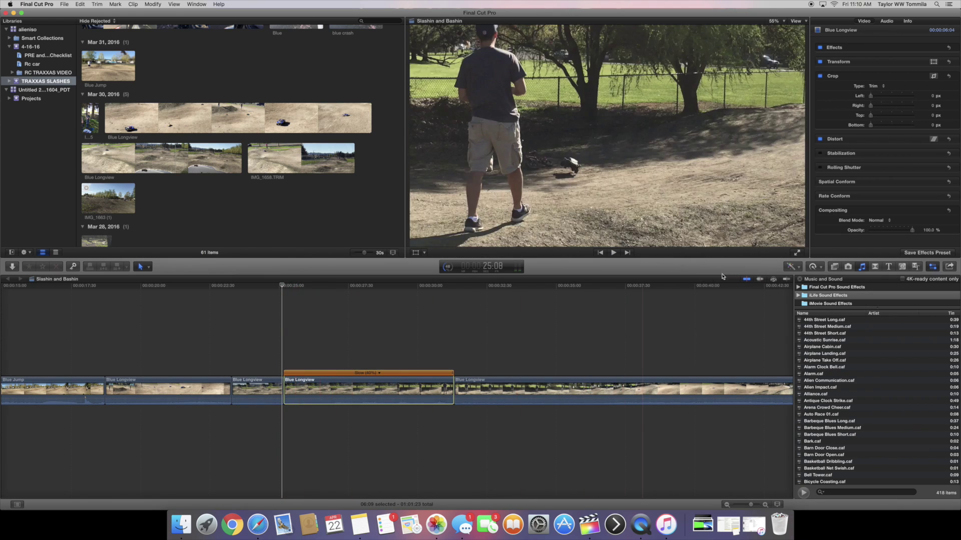
click(821, 268)
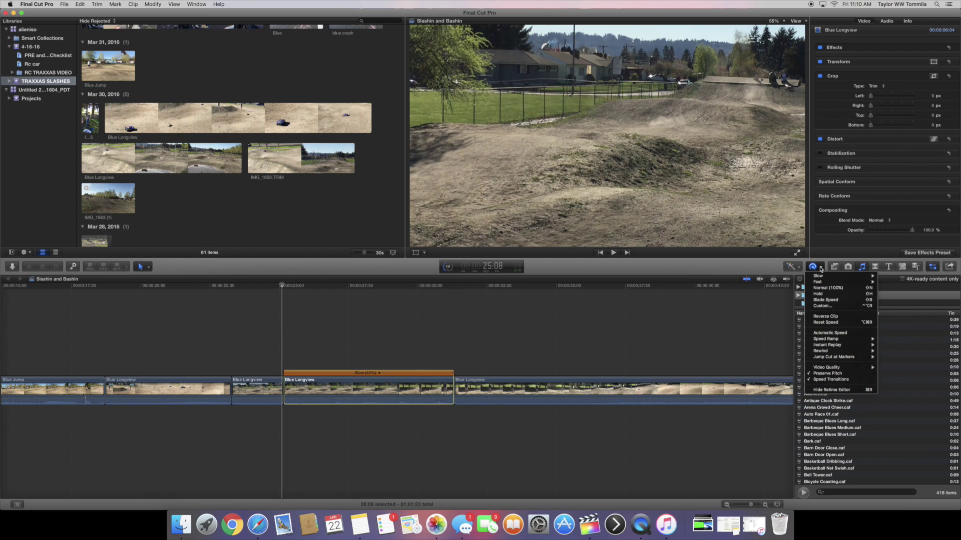
Step: Set the section's Video Quality to Optical Flow and watch it render in Background Tasks
mouse_move(839, 371)
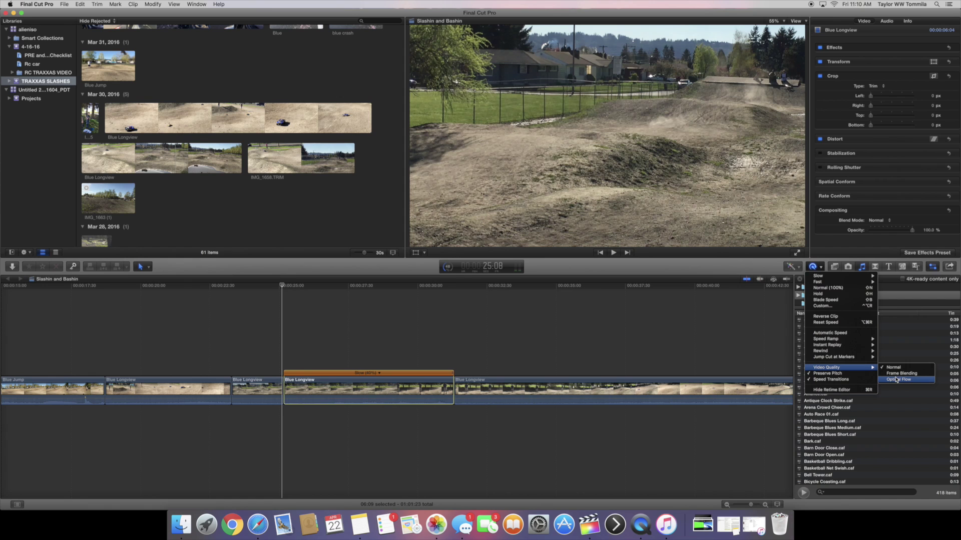
click(895, 380)
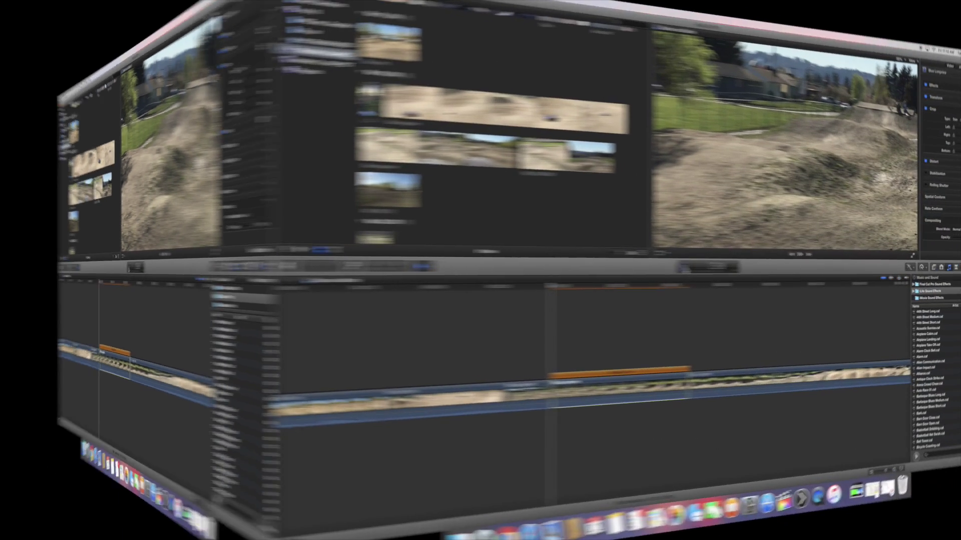
click(447, 267)
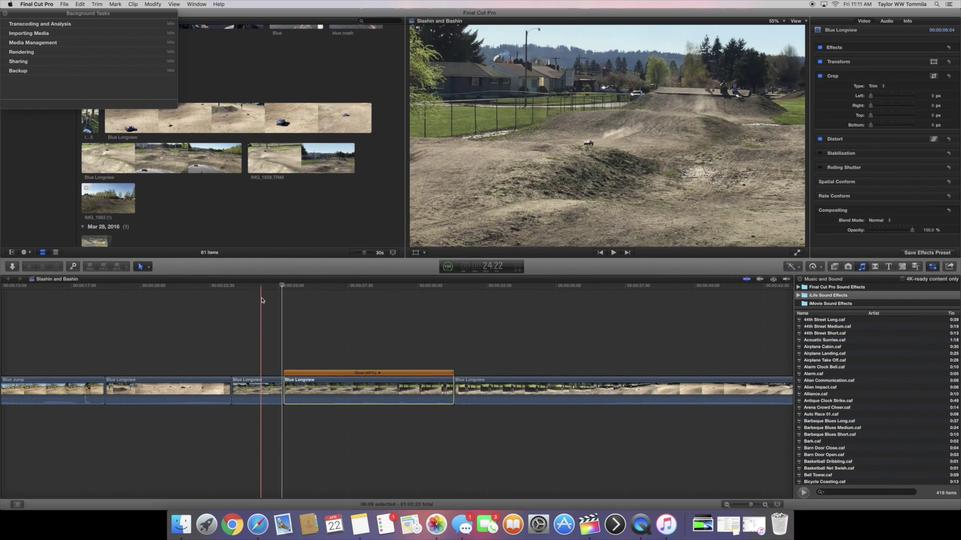
Step: Play back the Optical Flow slow motion, then reselect the section's Retime menu
click(262, 292)
key(space)
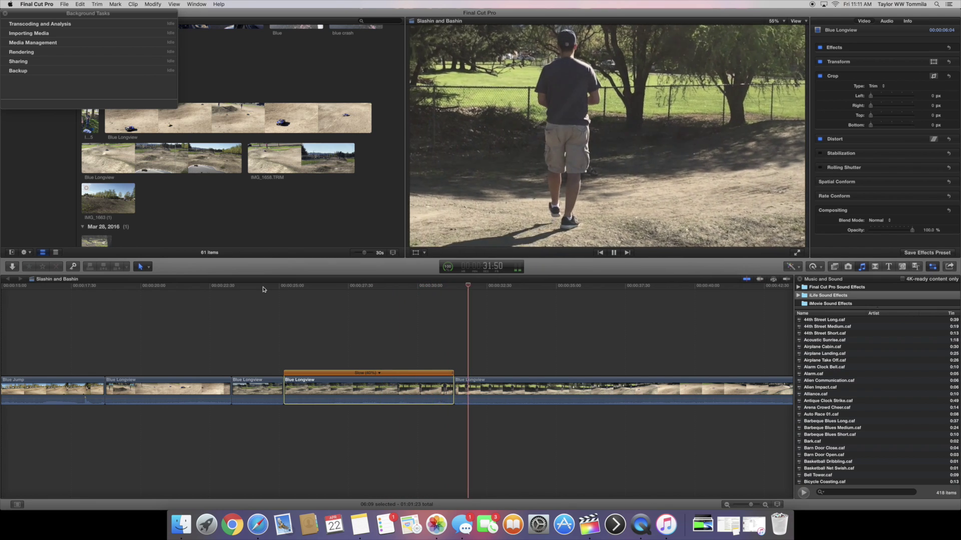
key(space)
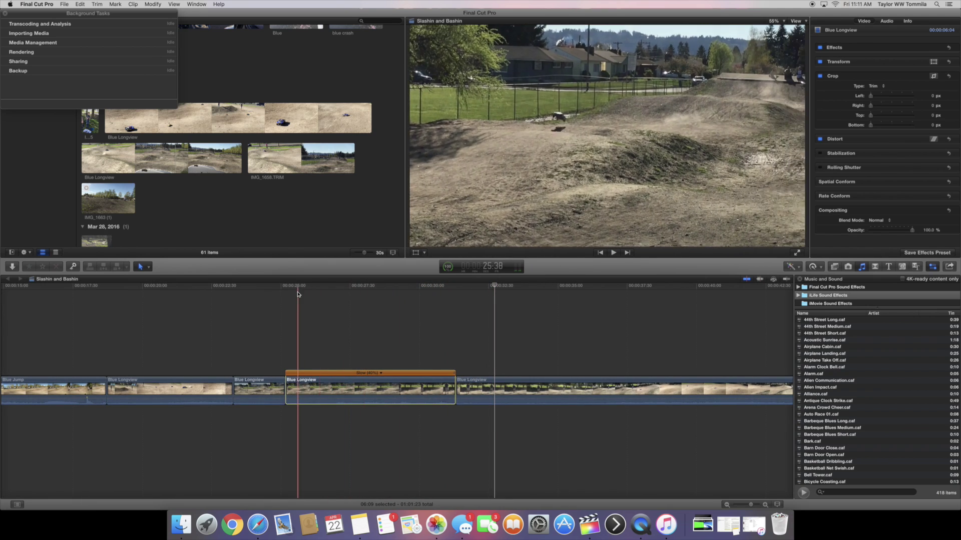
click(288, 295)
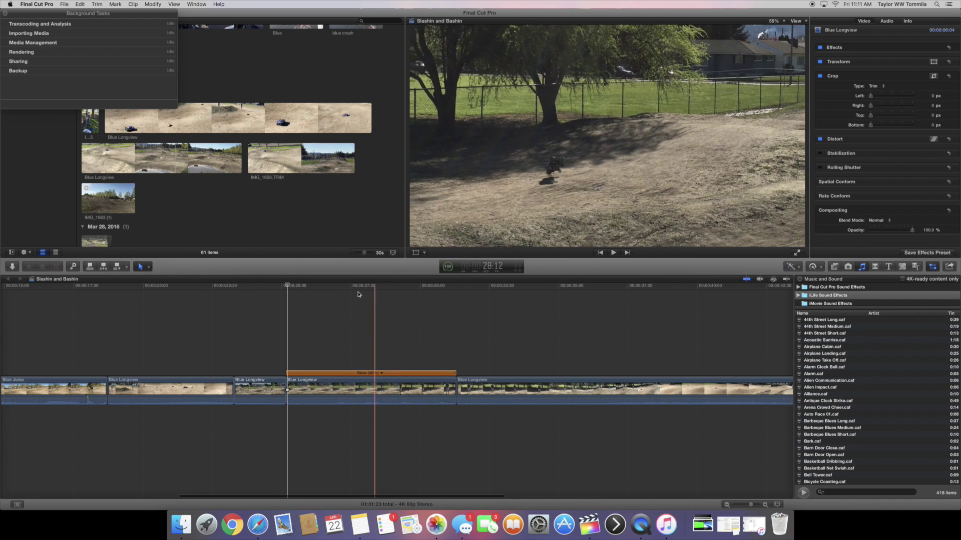
click(820, 267)
click(821, 268)
click(821, 268)
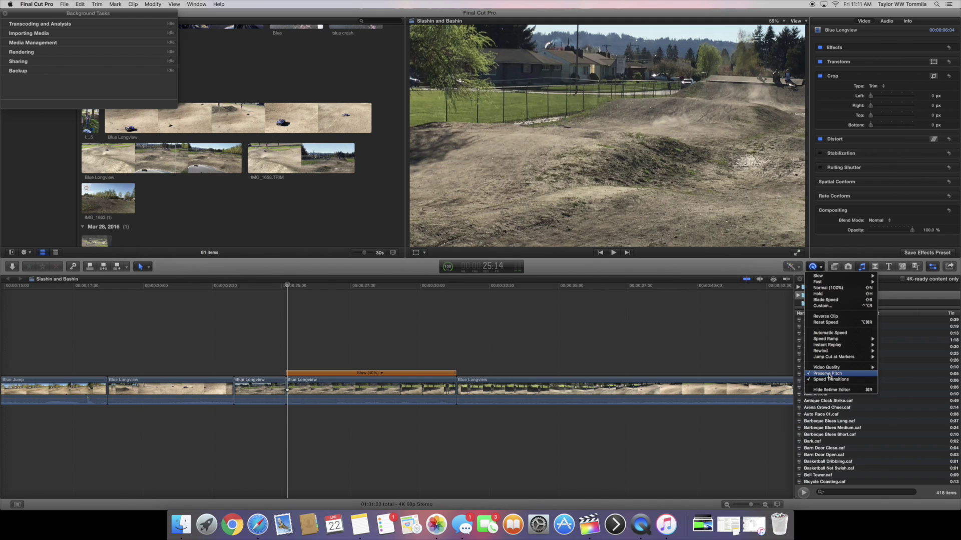
Step: Toggle Preserve Pitch on the slowed section and play it back to hear the audio
click(829, 376)
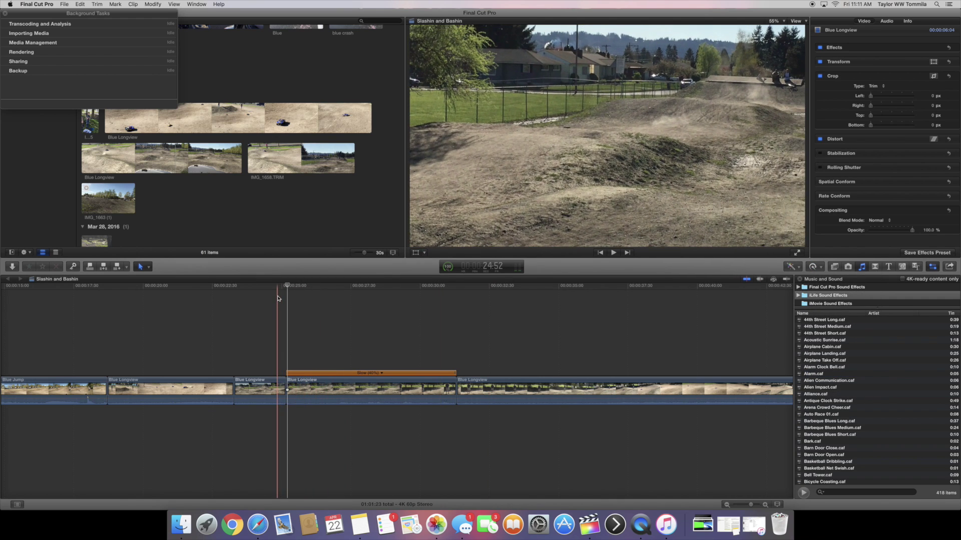
key(space)
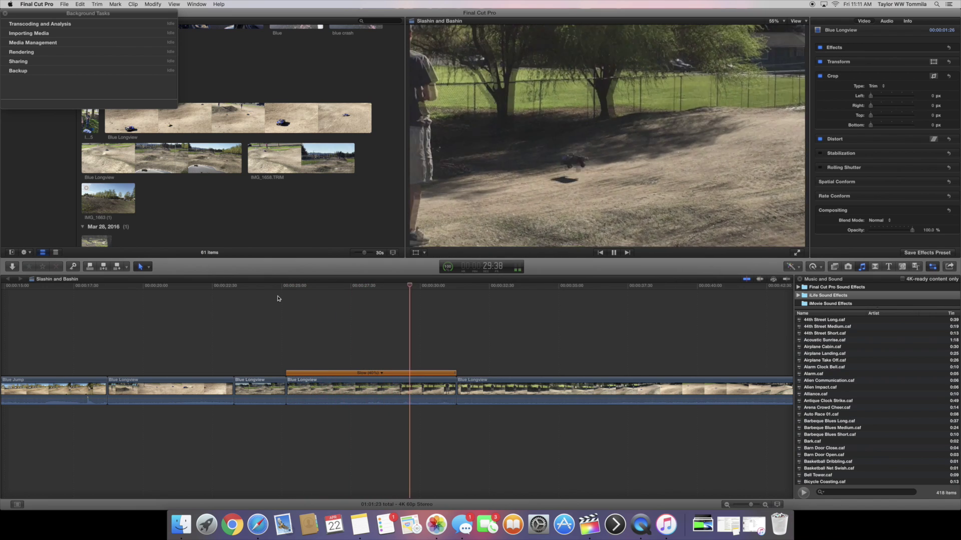
key(space)
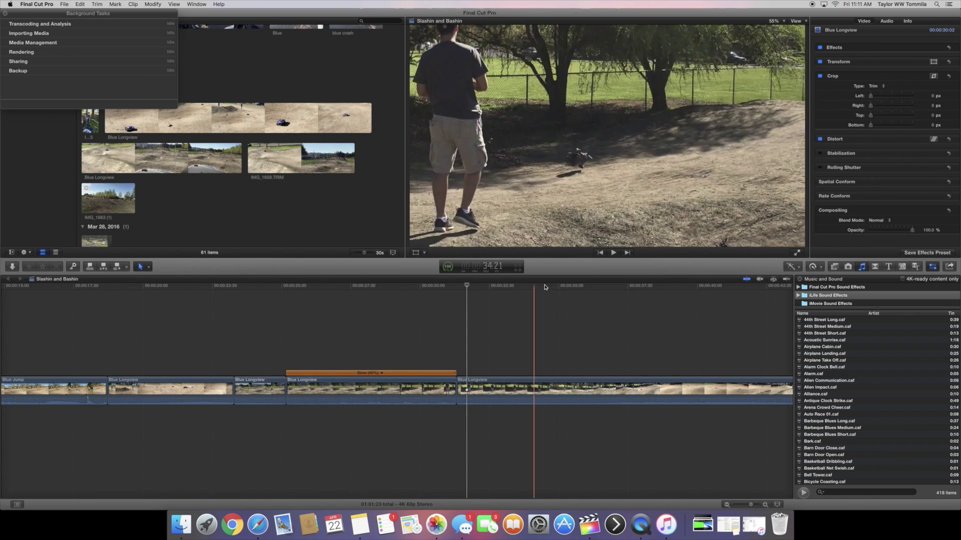